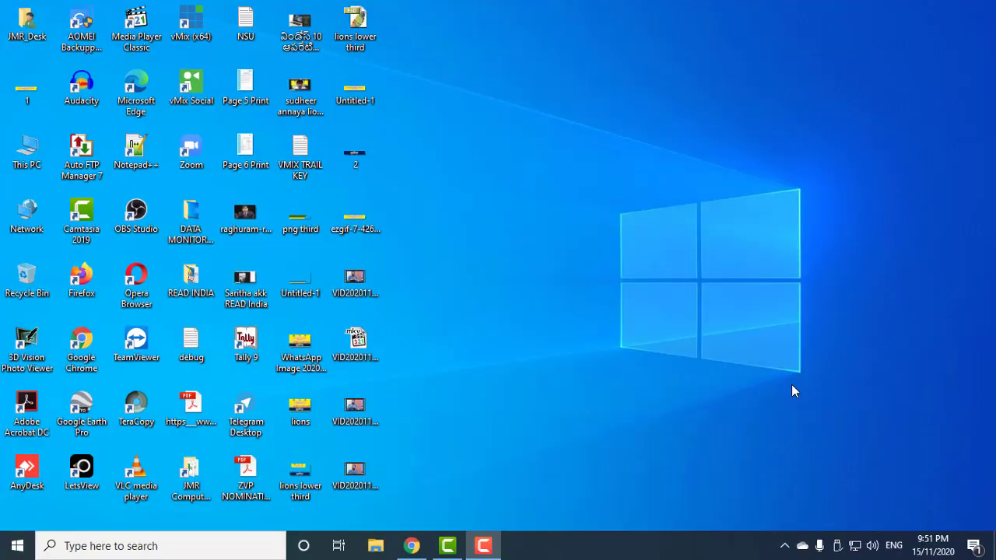
Refresh the Windows desktop five times from its right-click menu
right_click(550, 144)
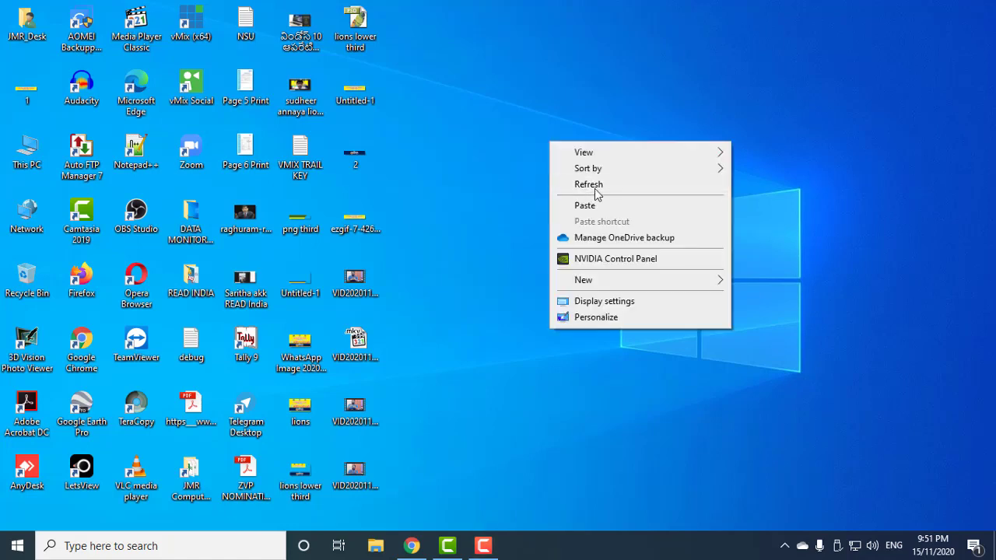
left_click(596, 187)
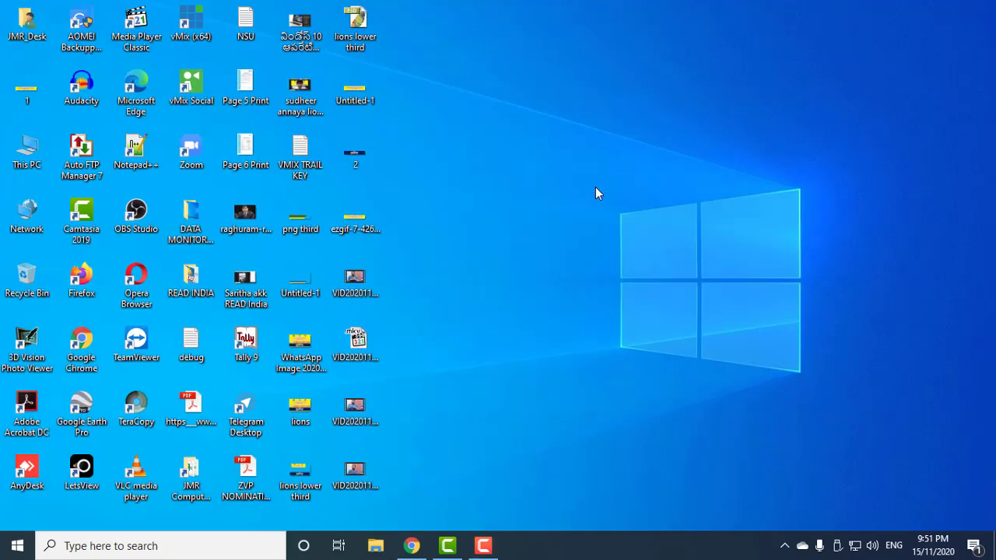
right_click(588, 187)
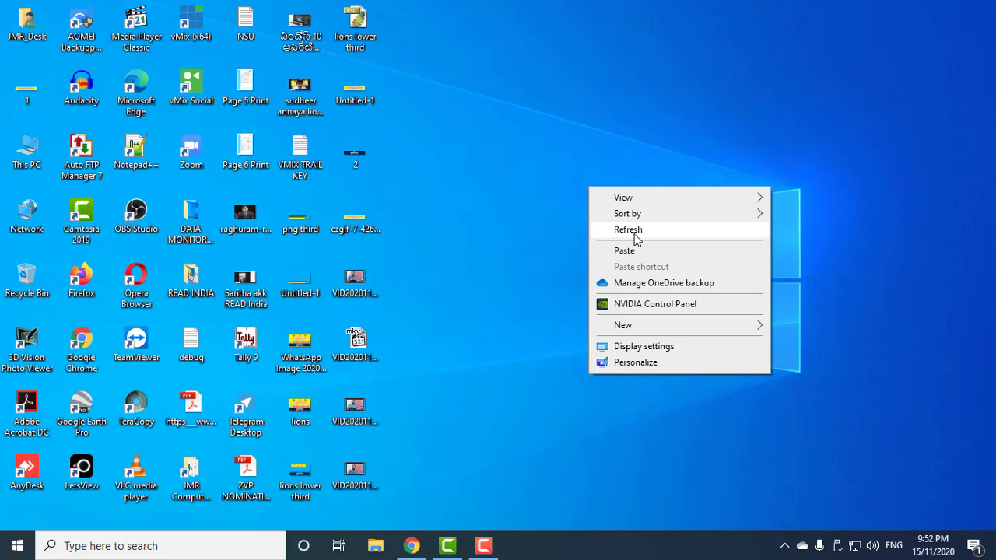
left_click(635, 237)
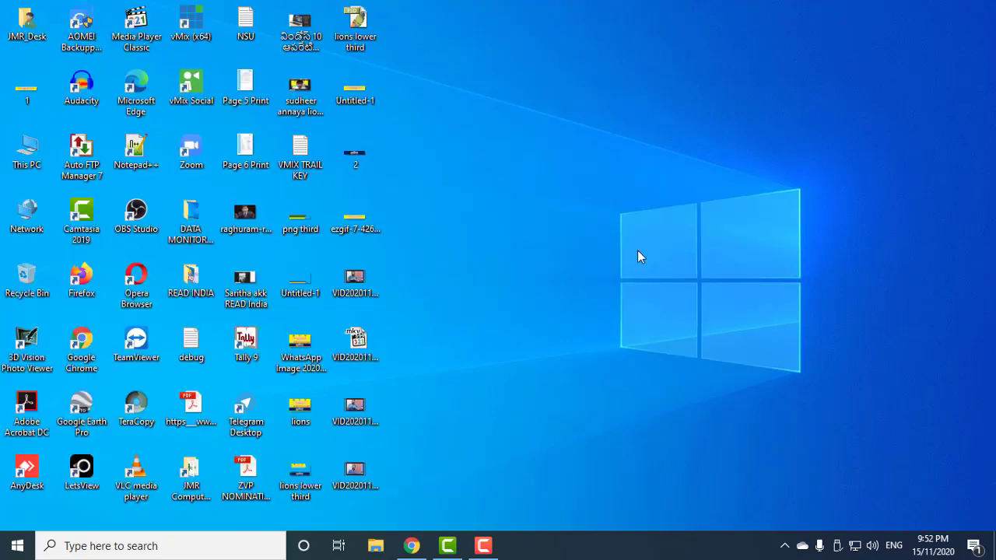
right_click(637, 233)
left_click(671, 278)
right_click(615, 246)
left_click(656, 285)
right_click(554, 184)
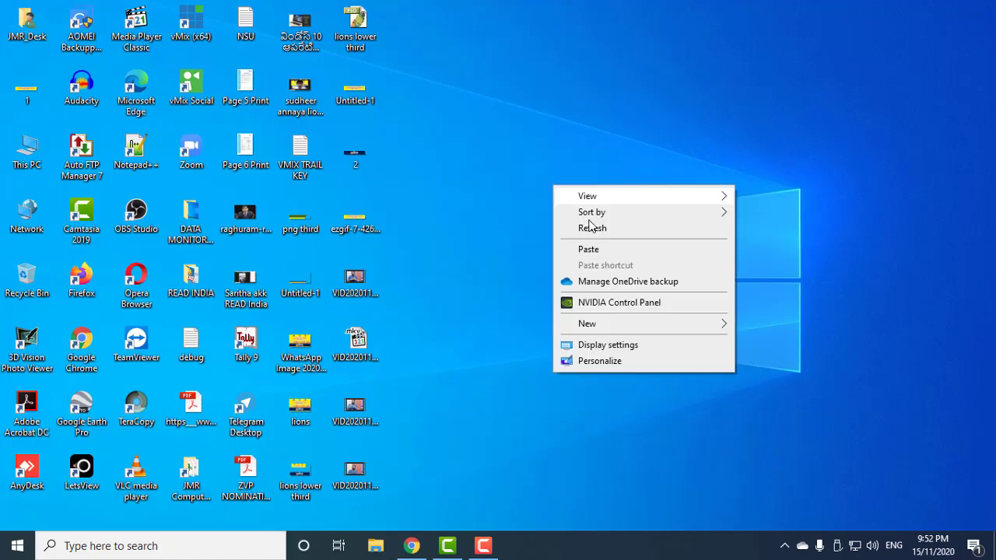
left_click(609, 232)
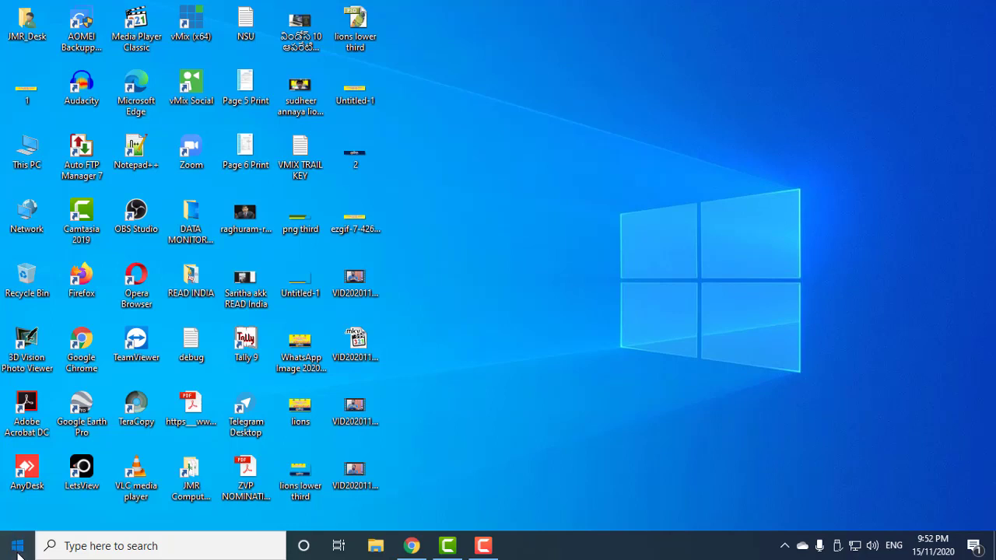
Show the Start menu, then dismiss it and refresh the desktop once more
left_click(17, 553)
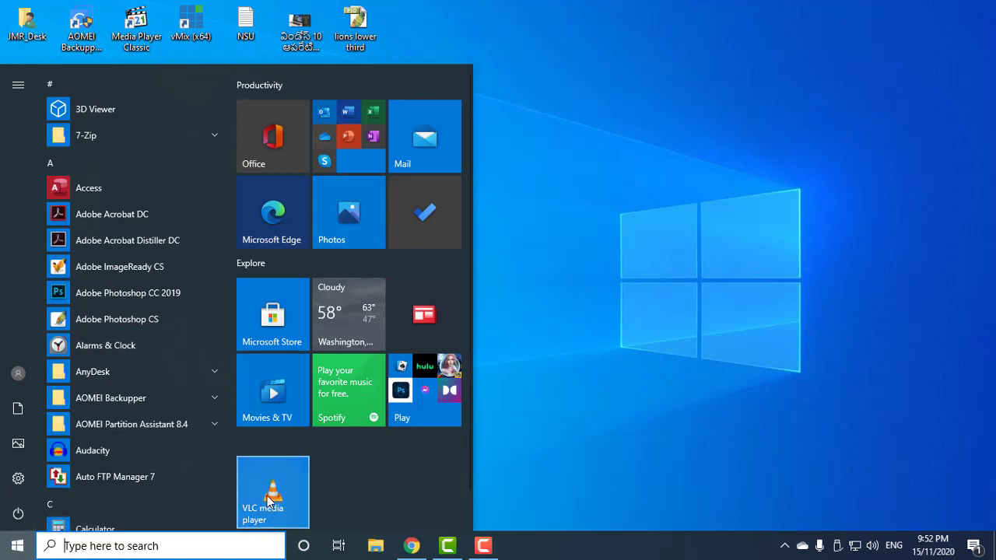
right_click(627, 248)
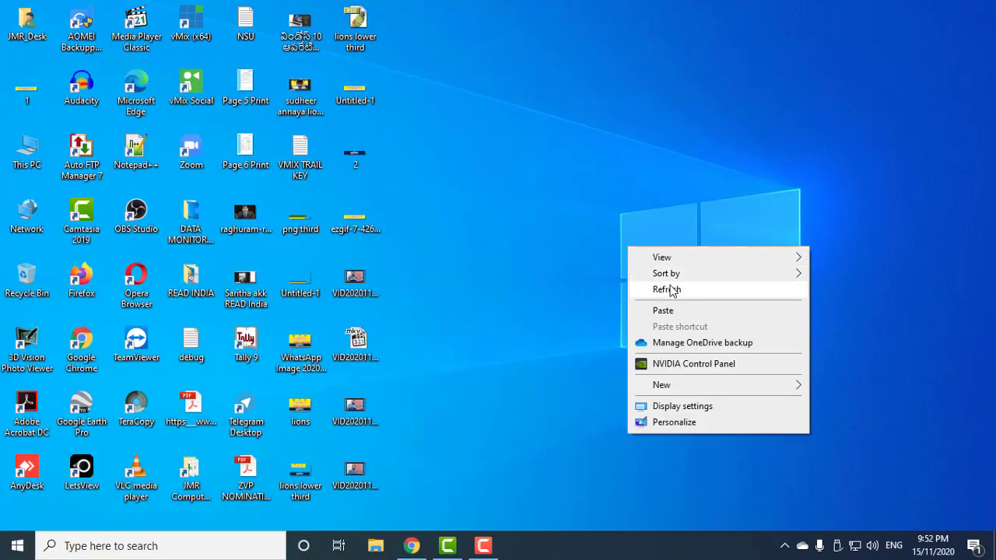
left_click(661, 289)
Restore Chrome and load videolan.org in a new tab
left_click(412, 546)
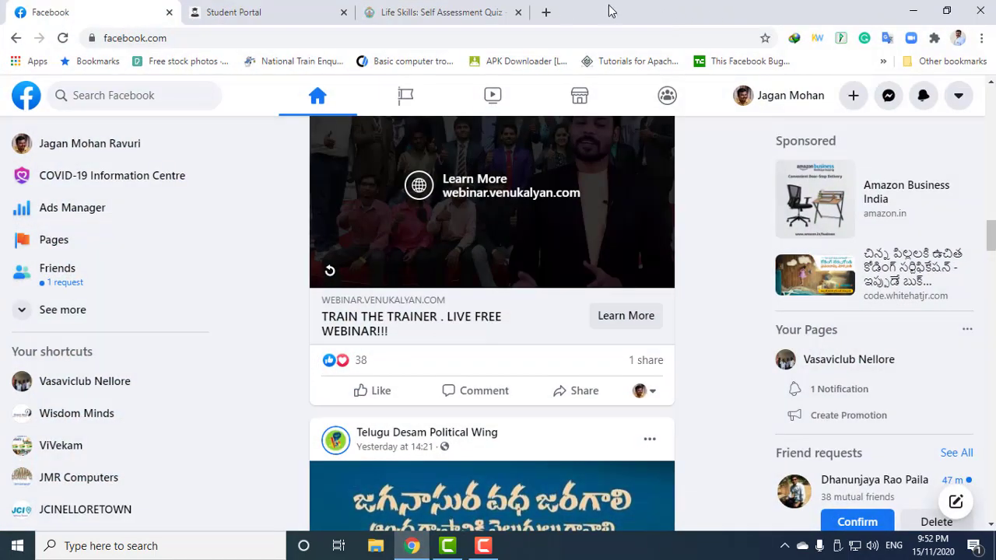
left_click(547, 13)
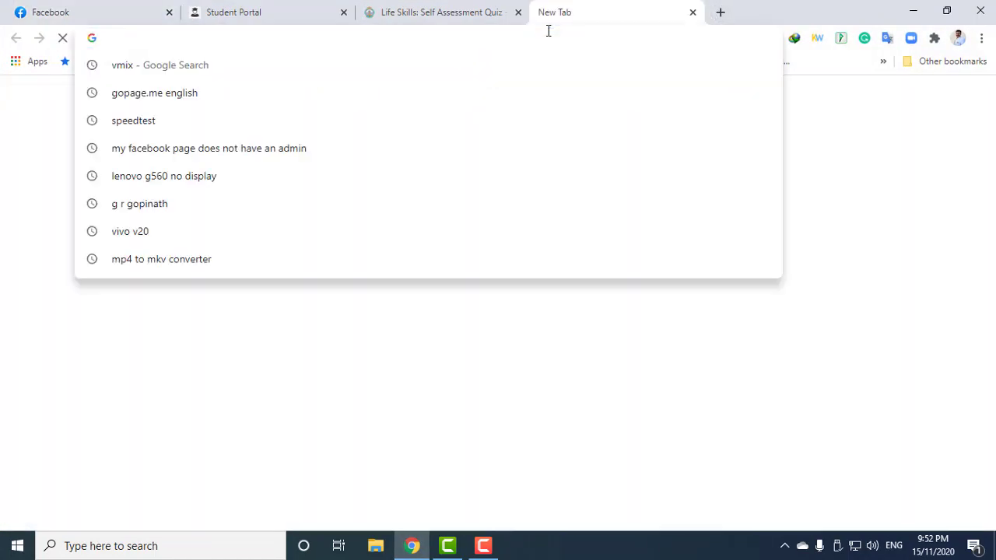
type("vi")
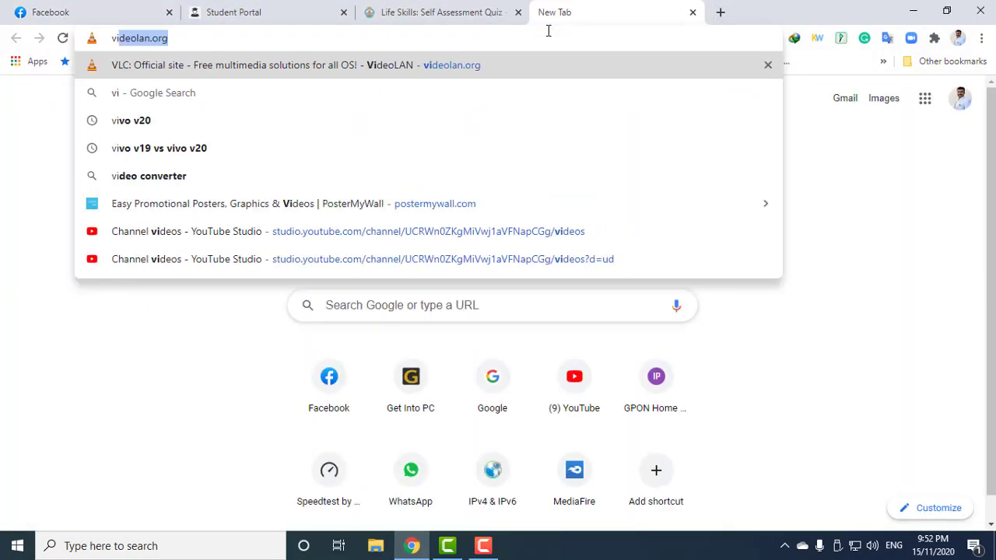
type("de")
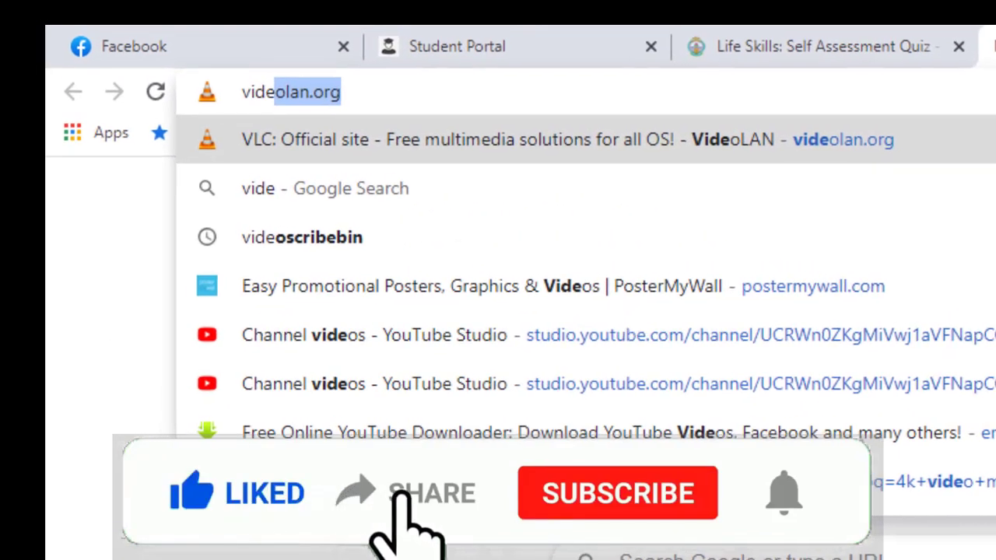
type("ola")
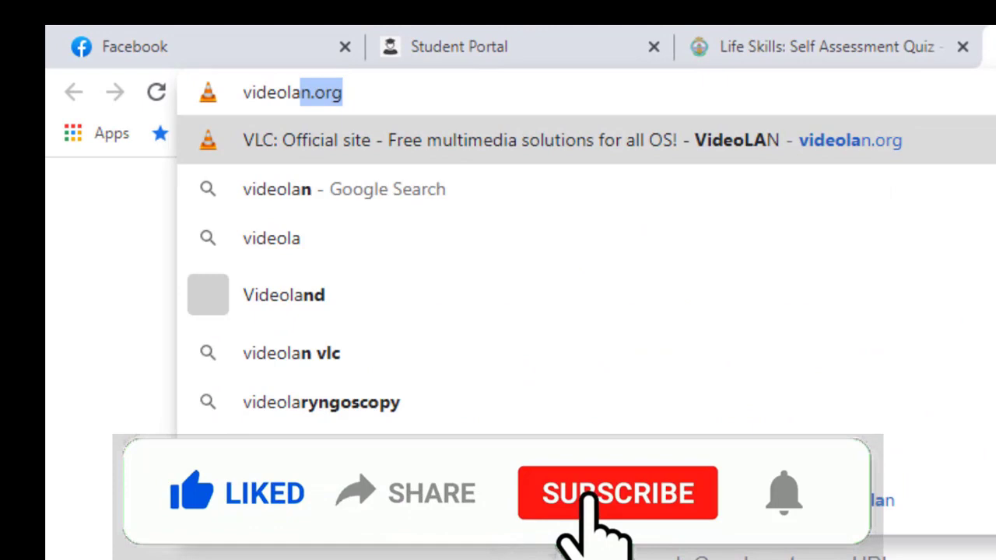
type("n.org")
key("Return")
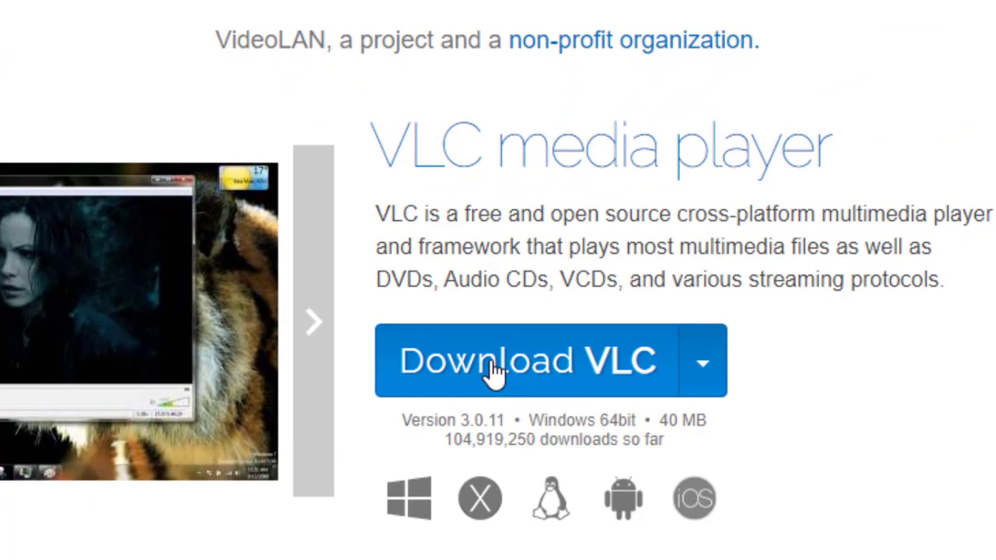
Start and cancel the VLC 3.0.11 download, close the VideoLAN tab, and minimize Chrome
left_click(495, 372)
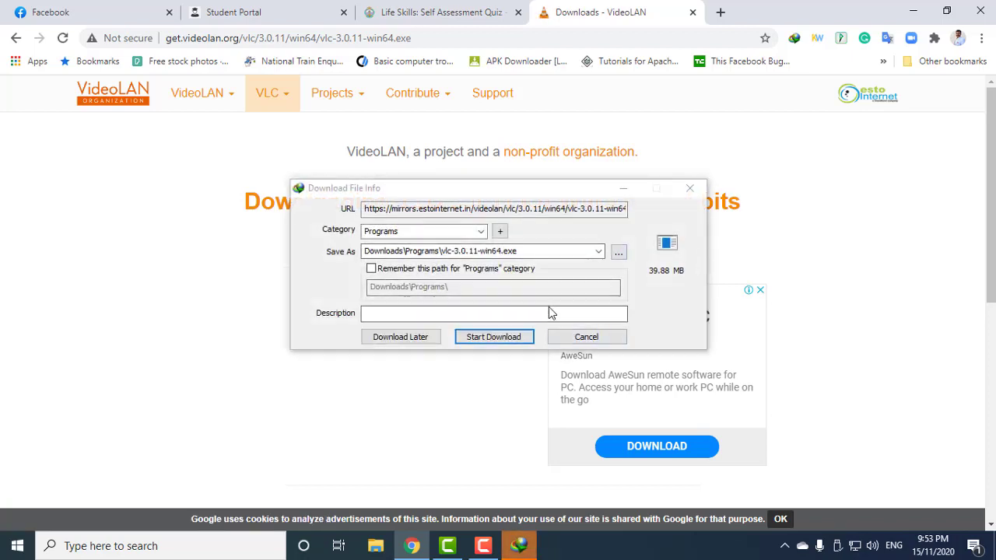
left_click(579, 339)
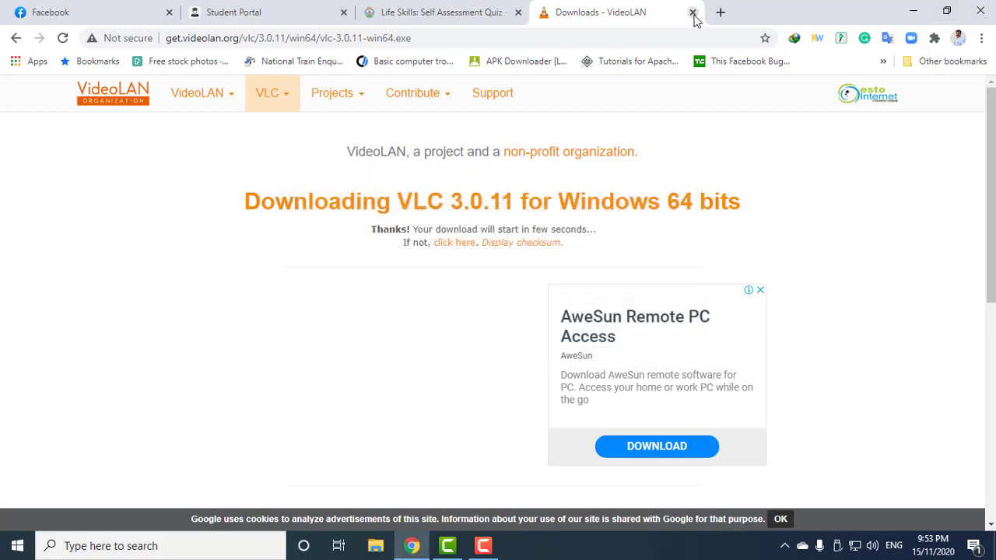
left_click(692, 13)
left_click(914, 11)
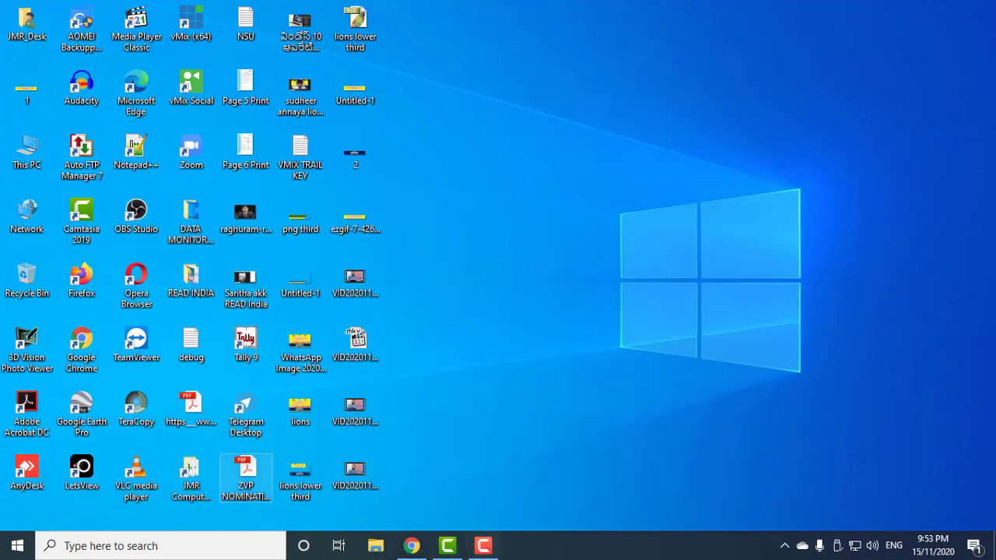
Launch VLC from the Start menu and choose Media > Convert / Save
key("super")
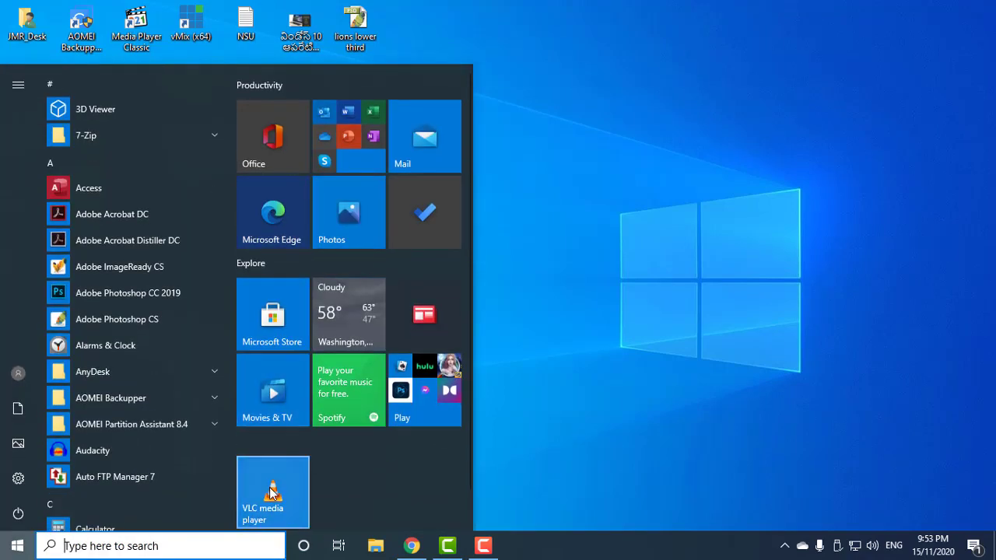
left_click(272, 492)
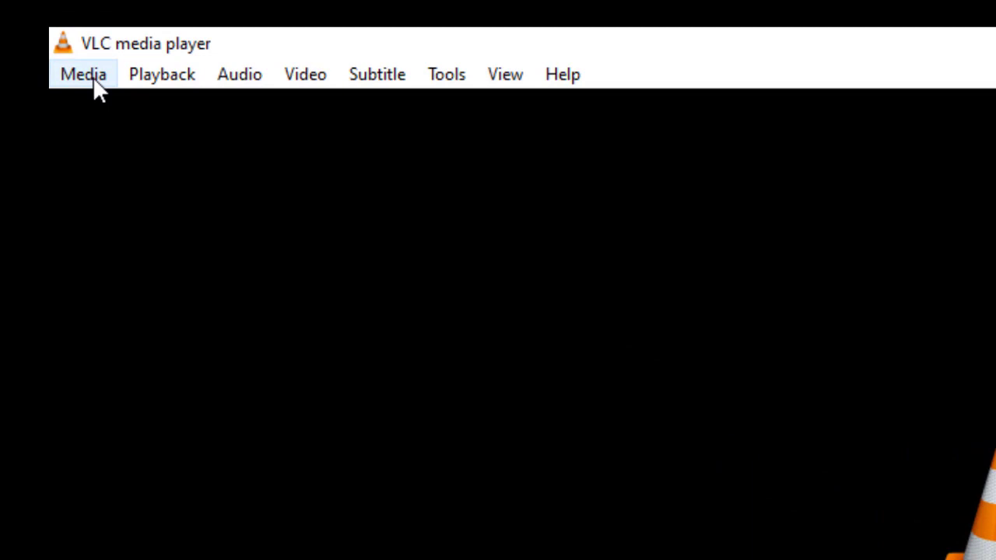
left_click(93, 77)
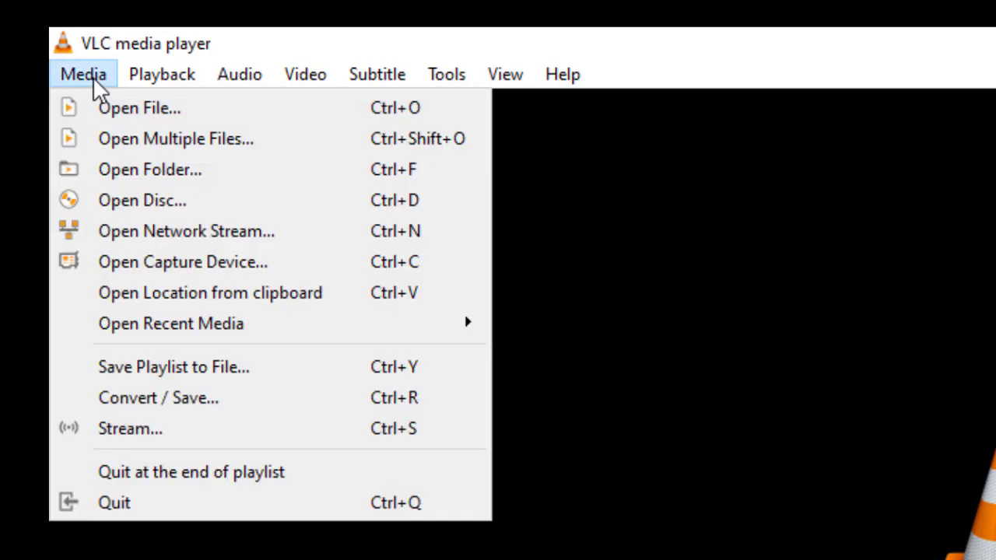
left_click(192, 397)
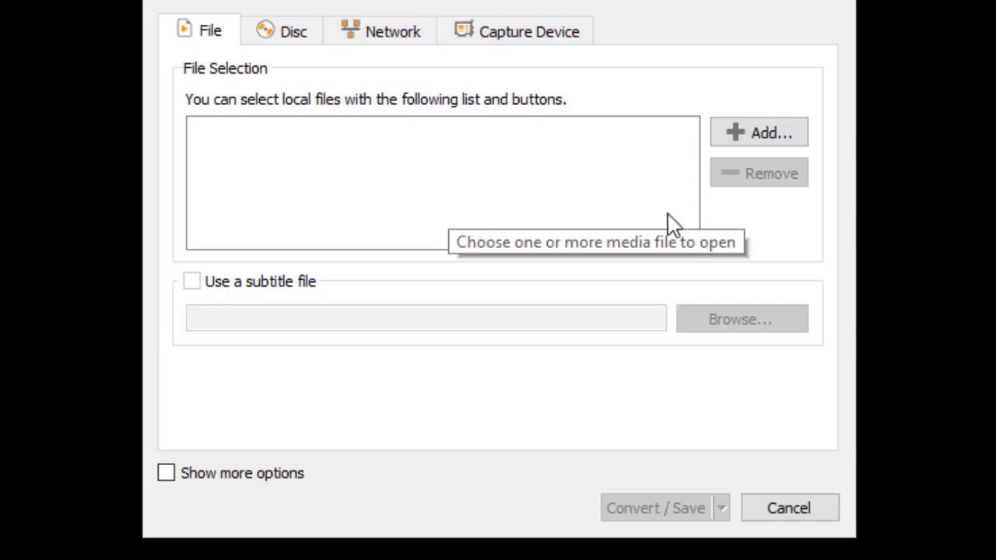
Add VID20201115205844.mkv from the Desktop as the source and continue to conversion settings
left_click(776, 141)
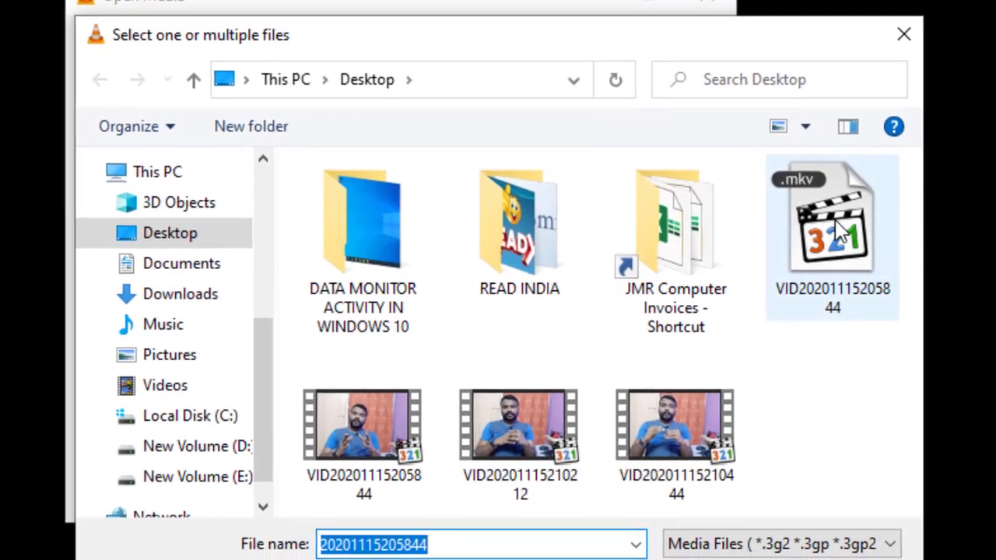
left_click(841, 229)
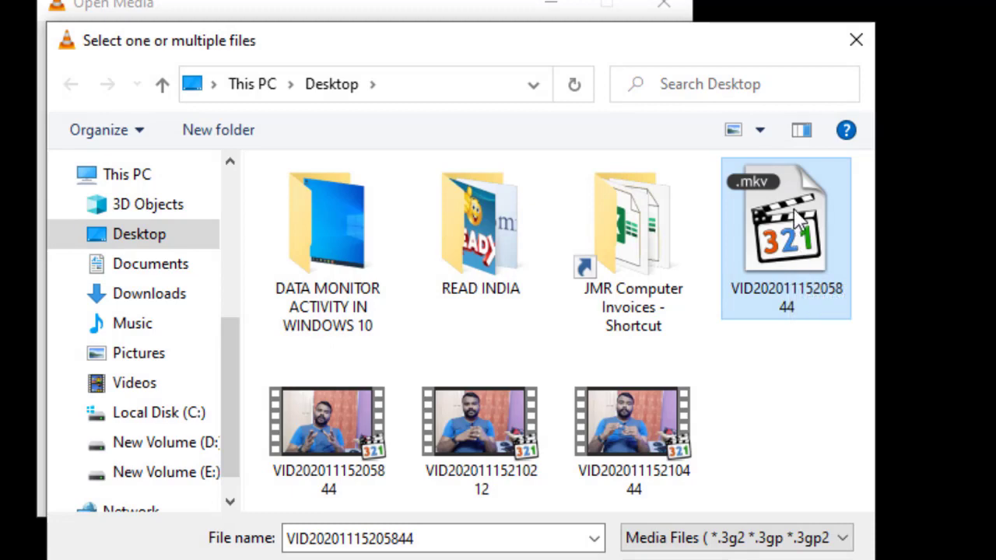
double_click(786, 290)
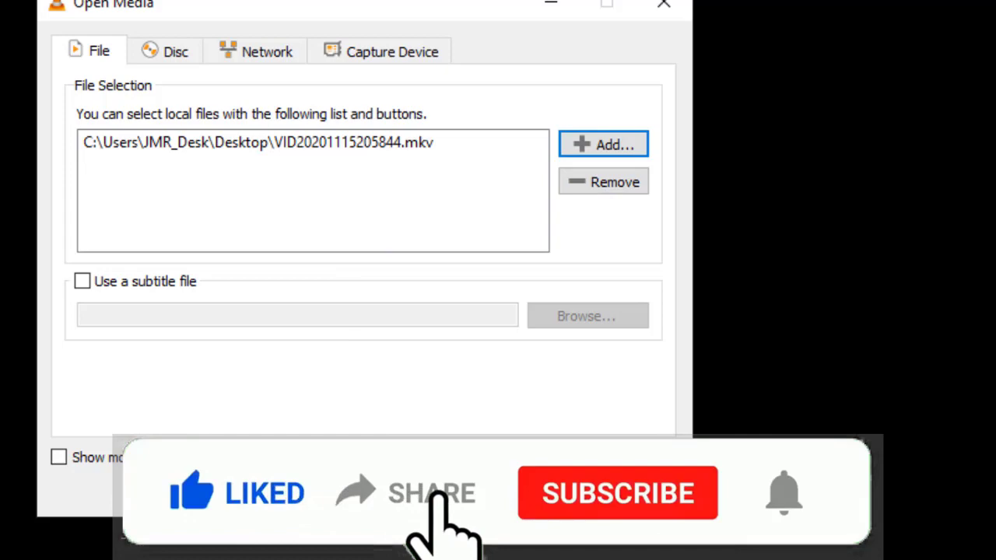
key("alt+o")
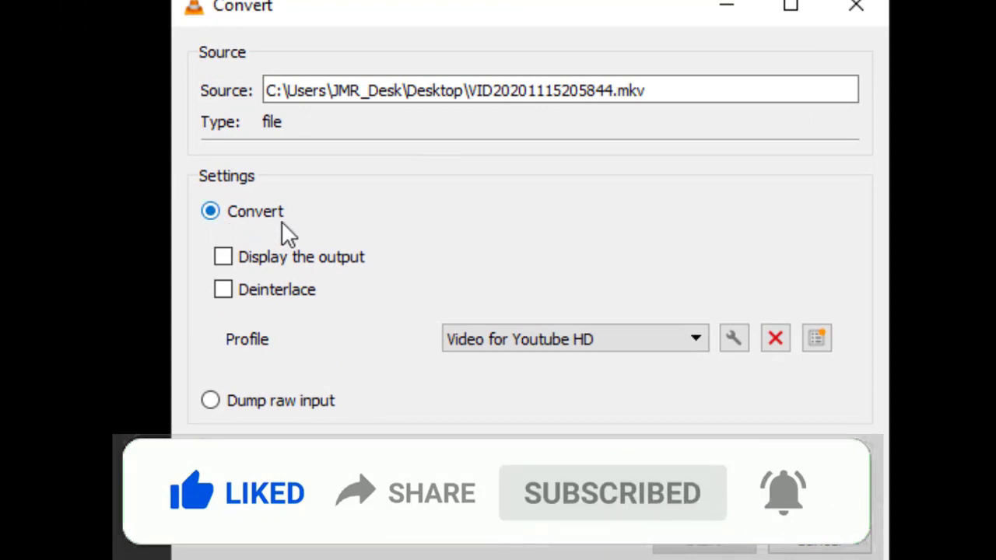
left_click(563, 342)
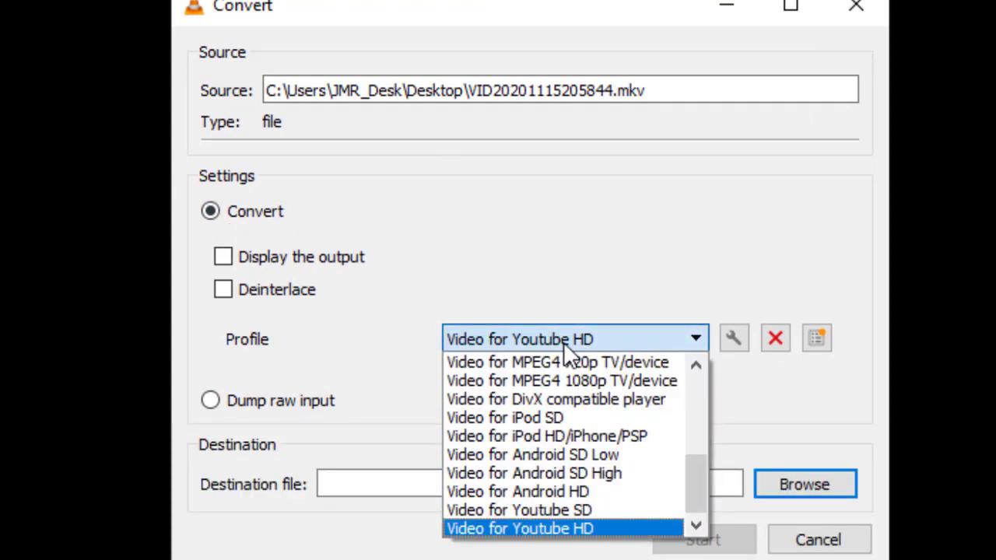
scroll(572, 401, "up", 5)
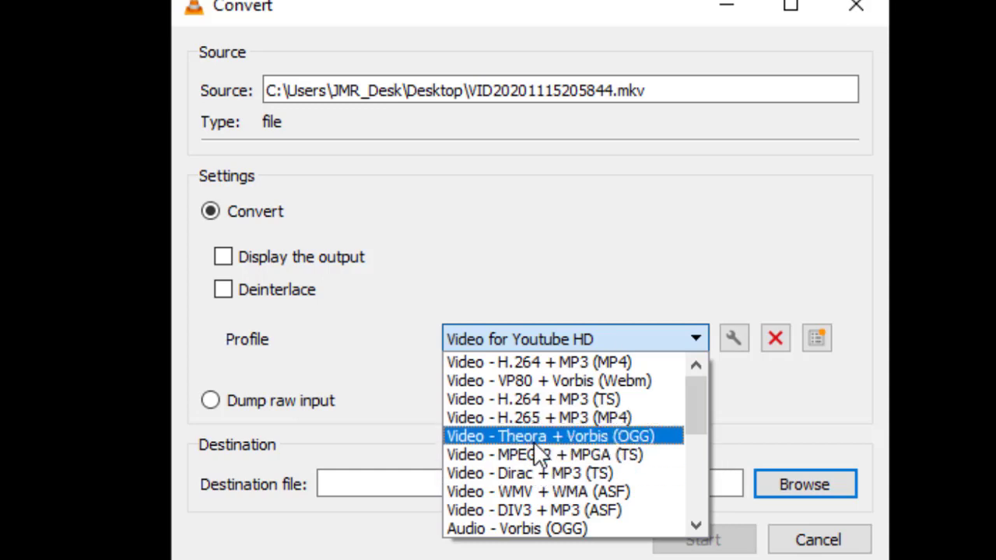
scroll(534, 449, "down", 1)
scroll(534, 439, "down", 2)
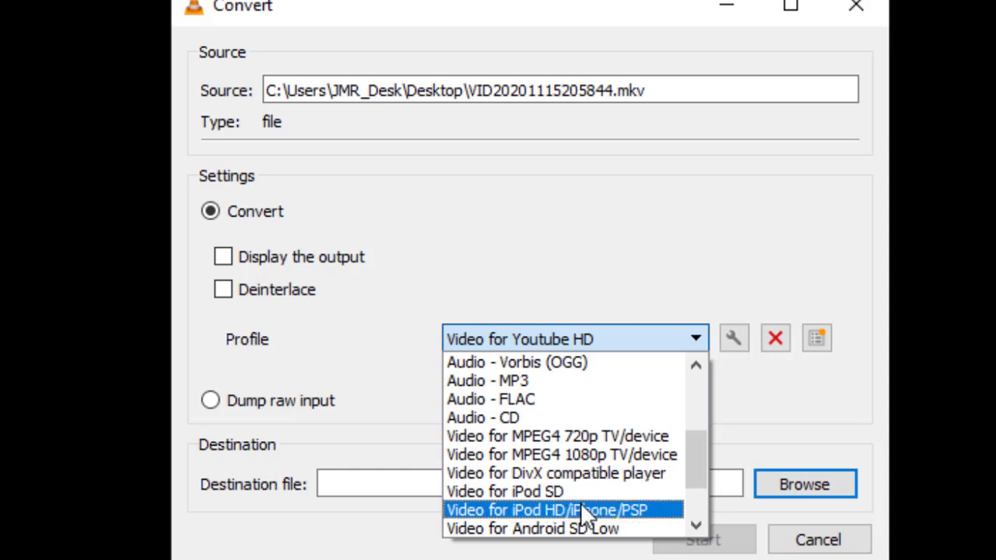
scroll(580, 503, "down", 2)
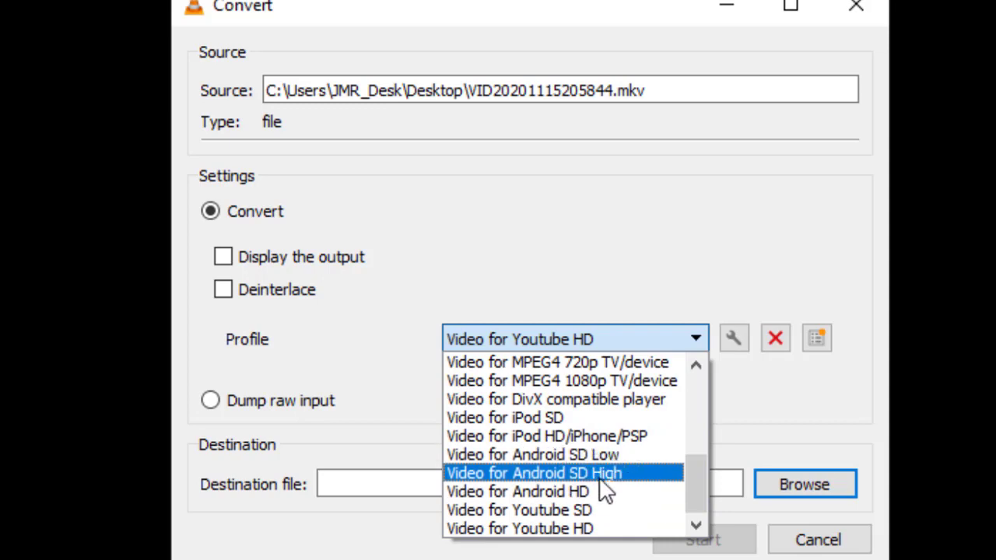
left_click(592, 529)
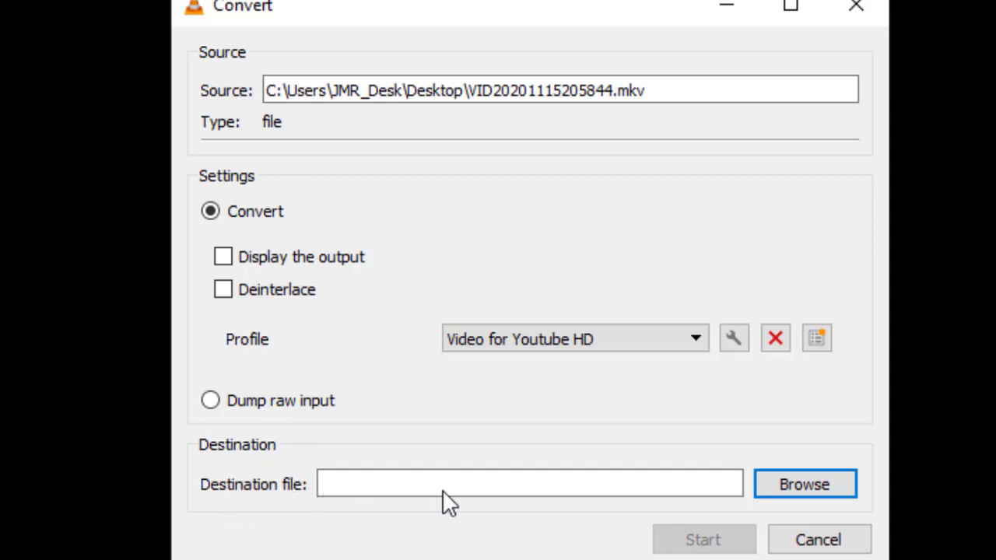
Set the conversion destination to 1234.mp4 on the Desktop
left_click(823, 488)
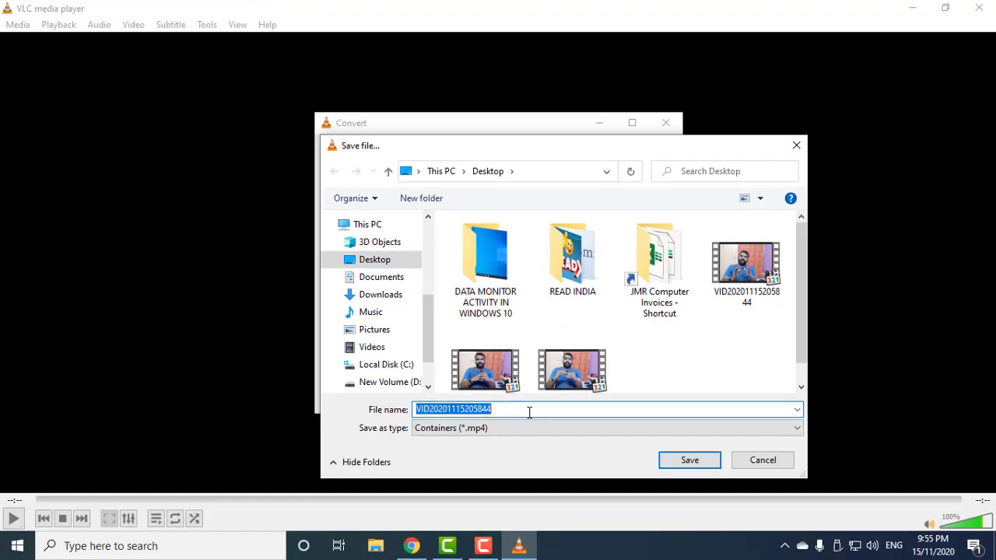
type("1234")
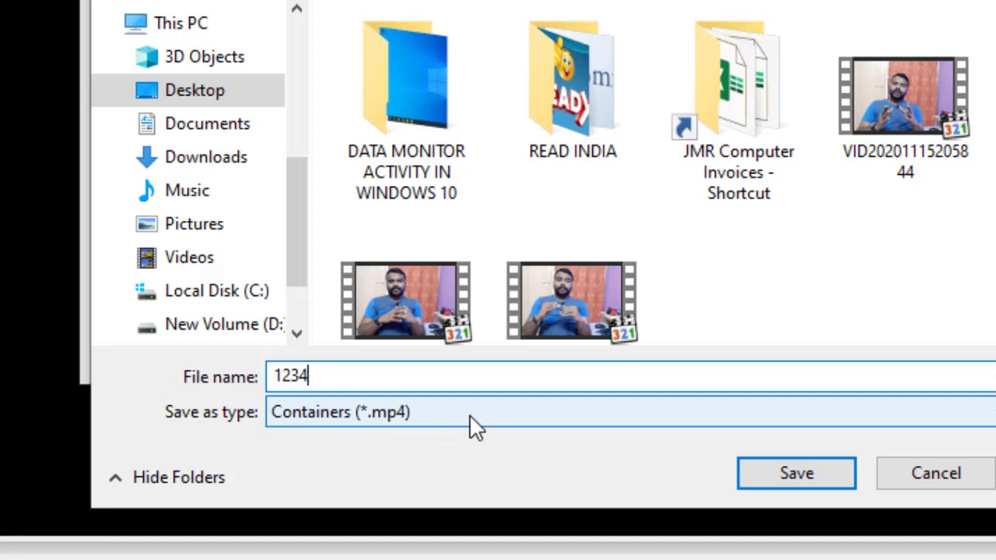
left_click(797, 471)
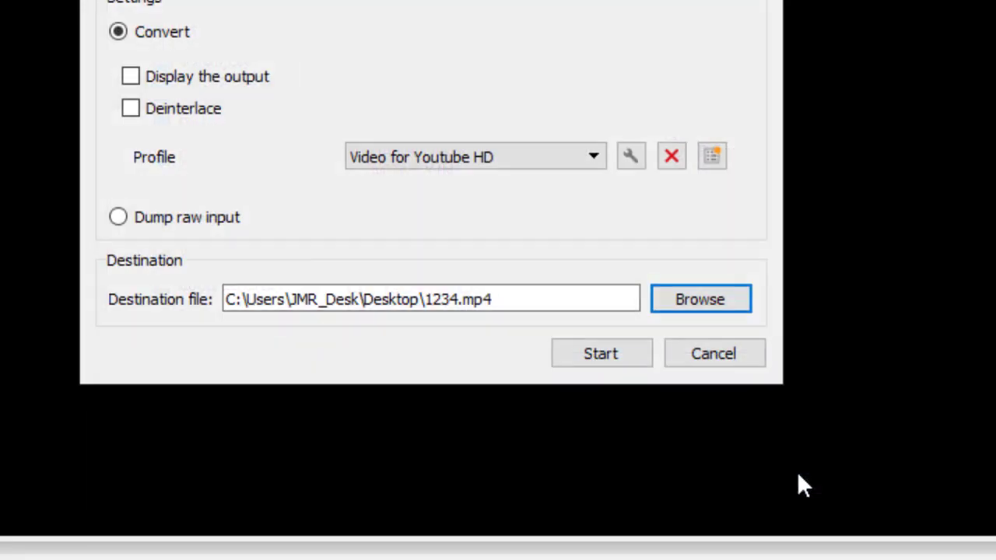
Start converting the video to 1234.mp4 and wait for it to finish
left_click(602, 354)
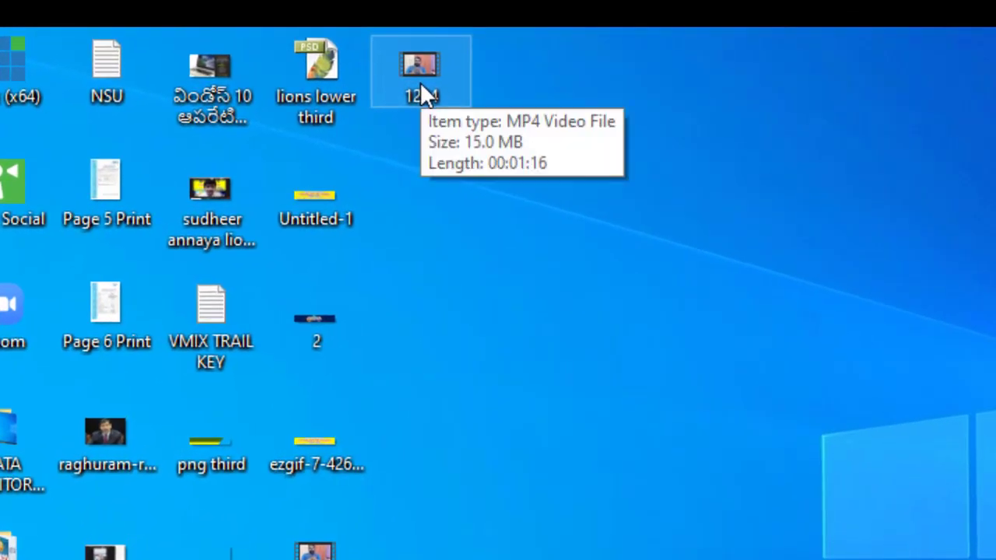
Play 1234.mp4 from the desktop, close the player, and refresh the desktop
left_click(421, 84)
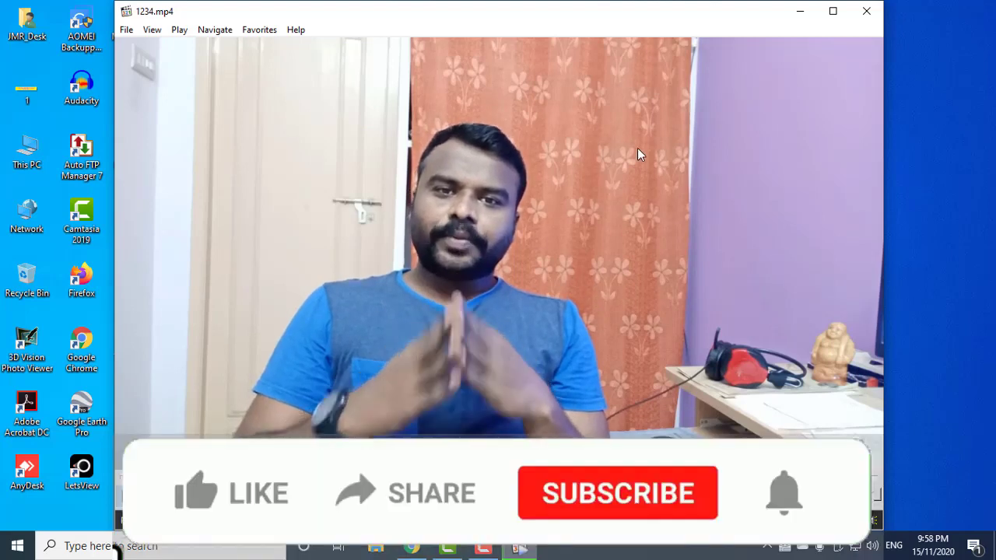
left_click(876, 19)
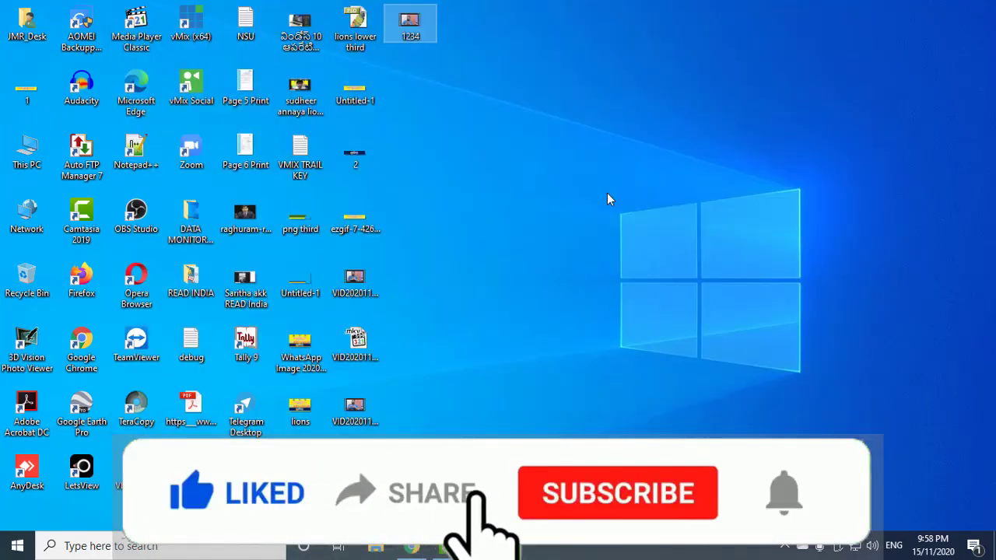
right_click(607, 193)
left_click(643, 238)
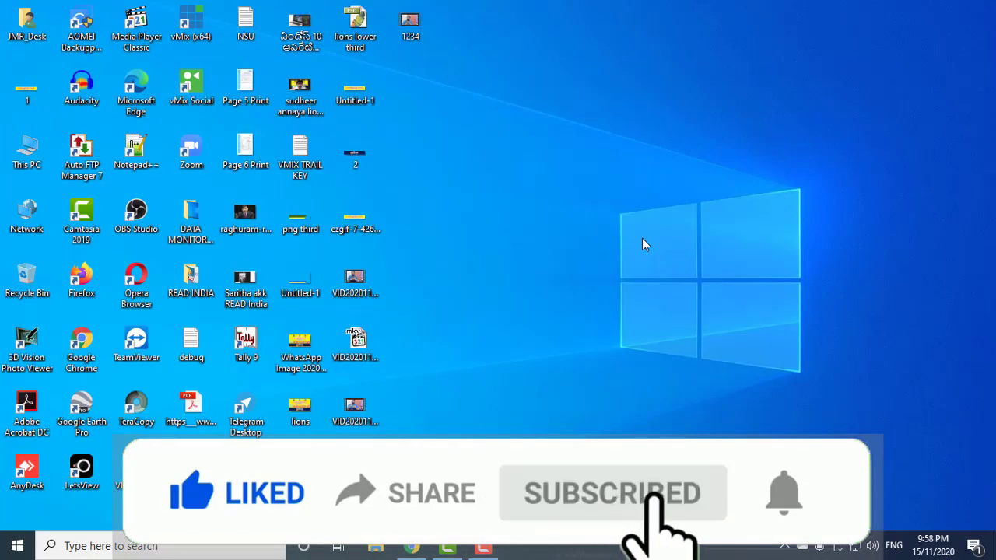